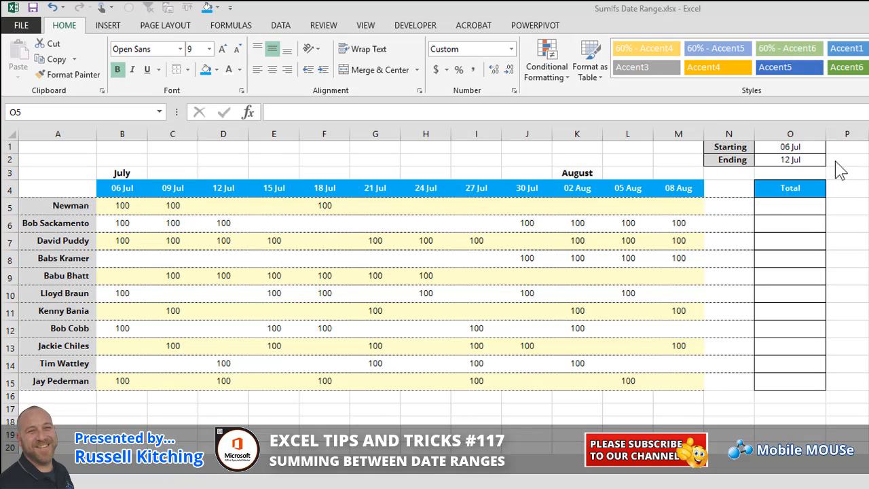
Step: Inspect the named ranges for the row 4 date headings, the starting date in O1 and the ending date in O2
{"action": "left_click", "coordinate": [775, 201]}
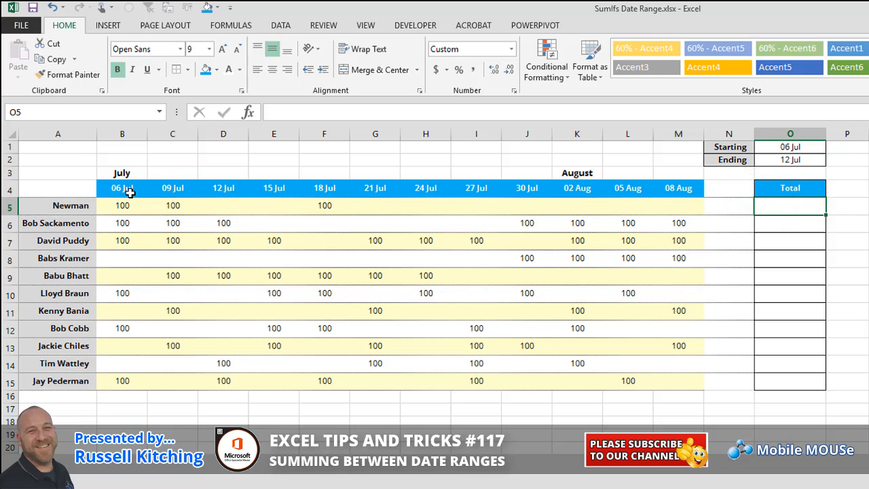
{"action": "left_click_drag", "start_coordinate": [122, 188], "coordinate": [720, 194]}
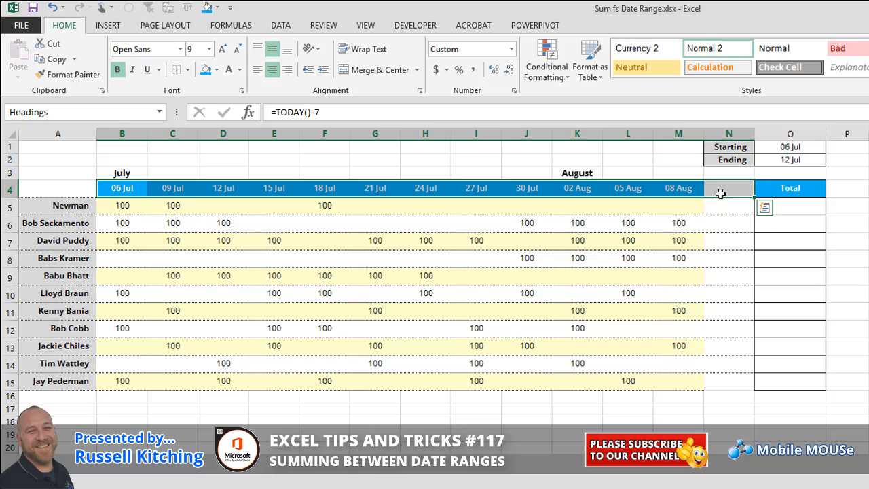
{"action": "left_click", "coordinate": [776, 148]}
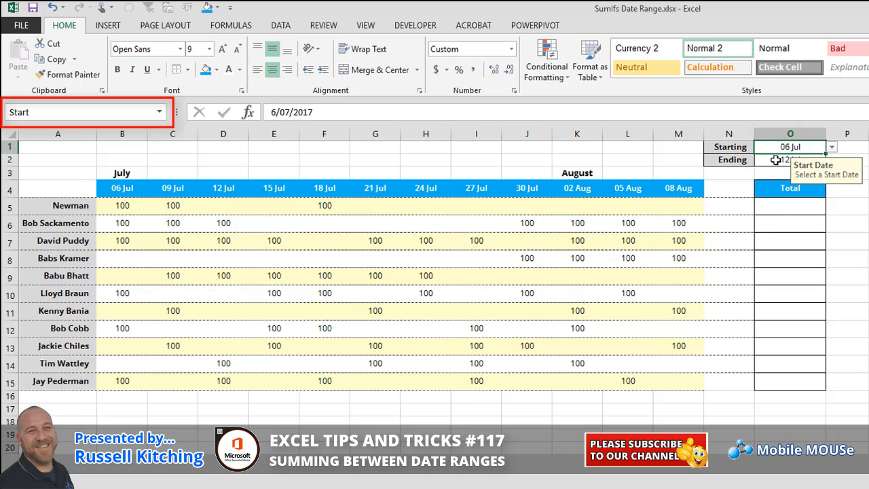
{"action": "left_click", "coordinate": [775, 160]}
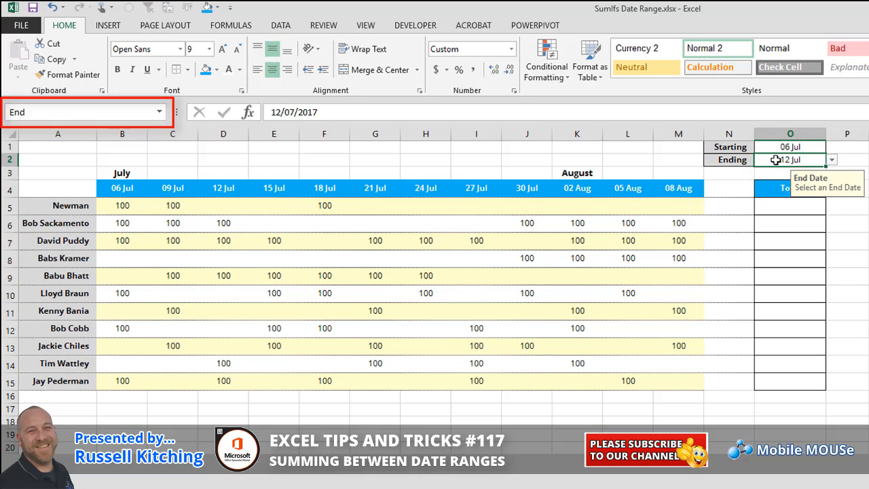
{"action": "left_click", "coordinate": [788, 146]}
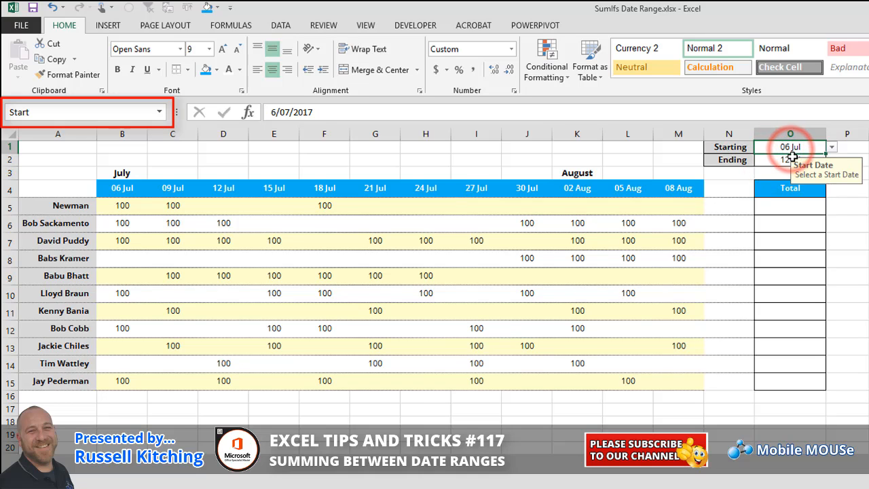
{"action": "left_click", "coordinate": [789, 160]}
Step: Begin a SUMIFS formula in Total cell O5 with B5:N5 as the sum range
{"action": "left_click", "coordinate": [784, 206]}
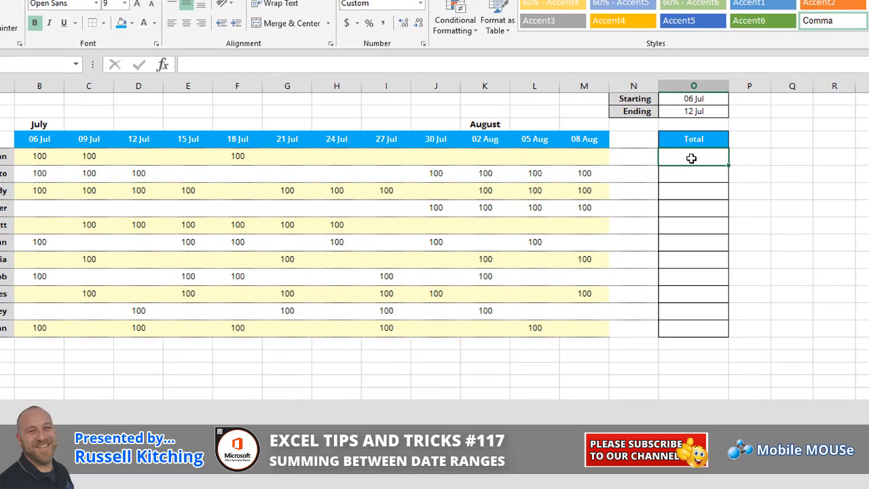
{"action": "type", "text": "="}
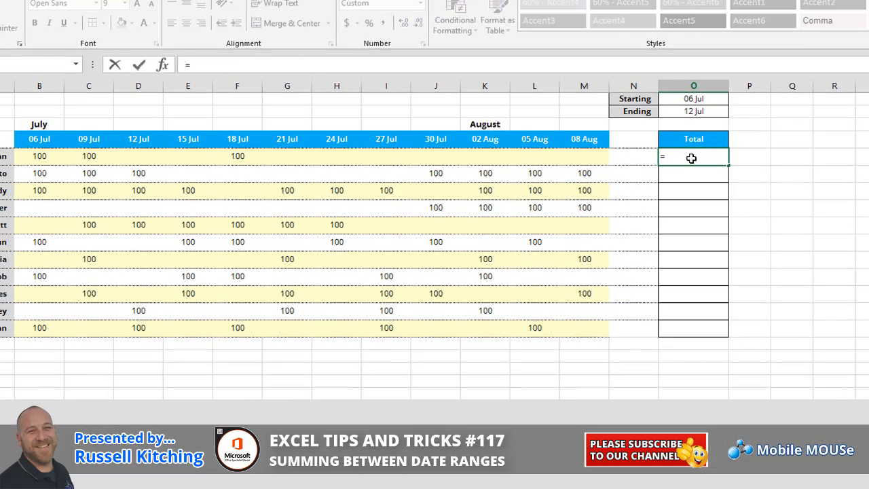
{"action": "type", "text": "sumif"}
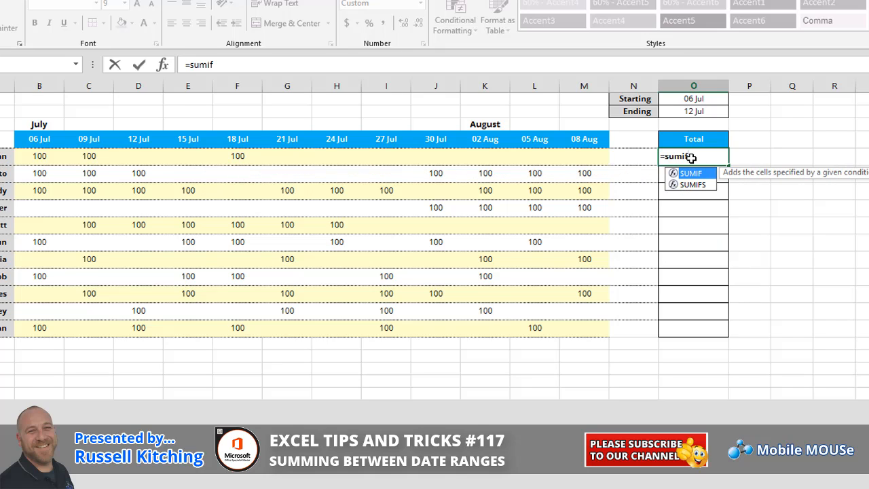
{"action": "key", "text": "Down"}
{"action": "key", "text": "Tab"}
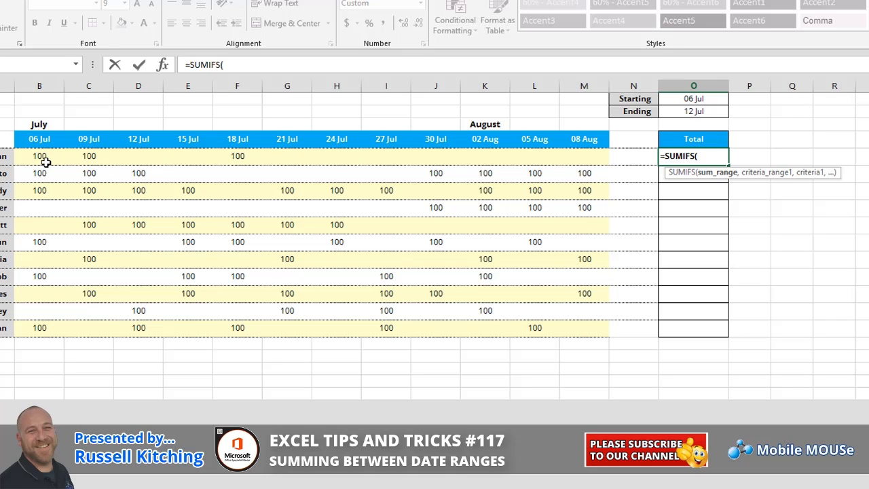
{"action": "left_click_drag", "start_coordinate": [41, 158], "coordinate": [626, 158]}
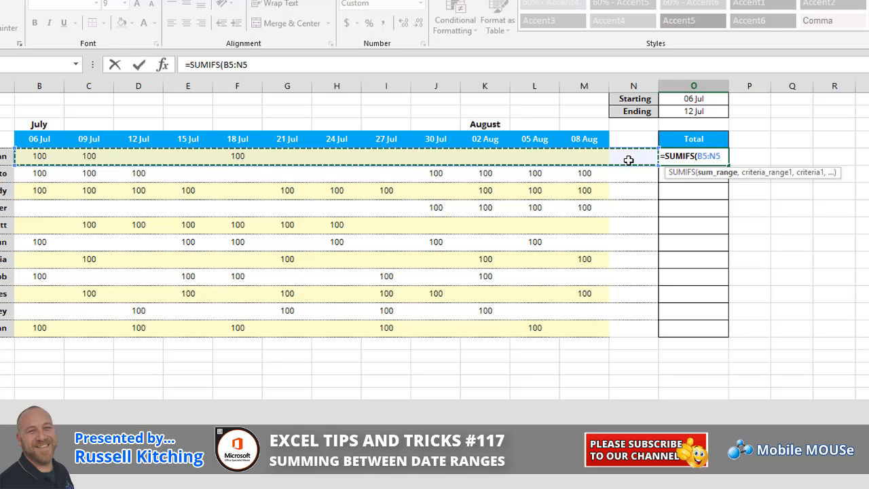
Step: Lock only the columns of the sum range in the O5 formula so it reads $B5:$N5
{"action": "left_click", "coordinate": [703, 156]}
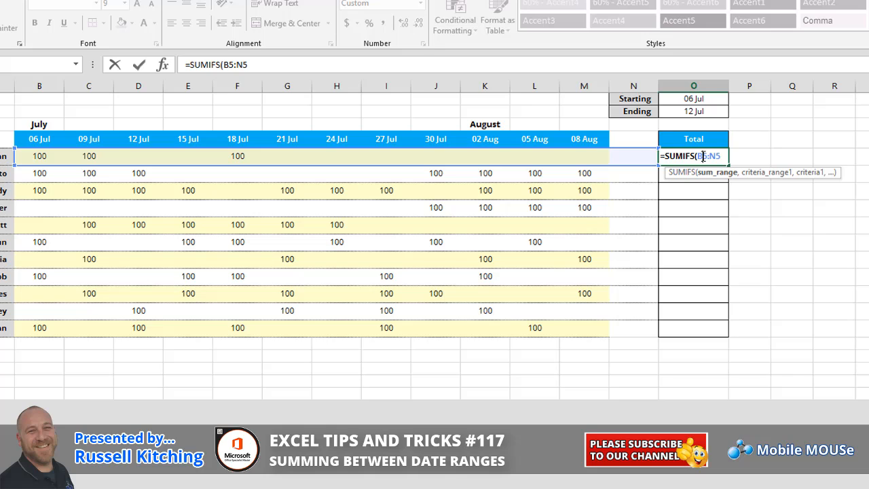
{"action": "key", "text": "F4"}
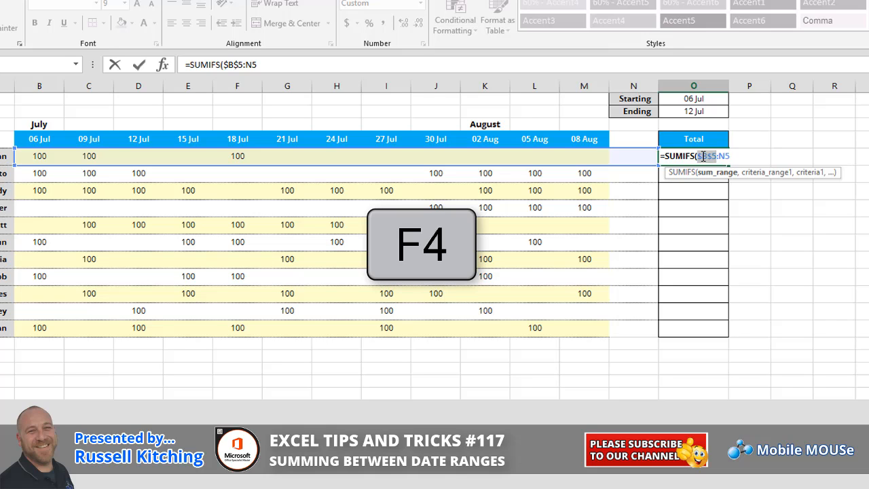
{"action": "key", "text": "F4"}
{"action": "key", "text": "F4"}
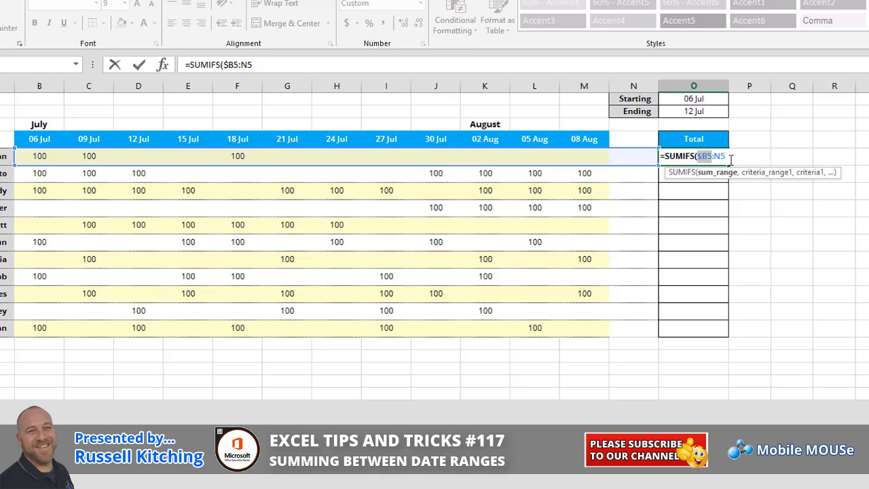
{"action": "left_click", "coordinate": [719, 156]}
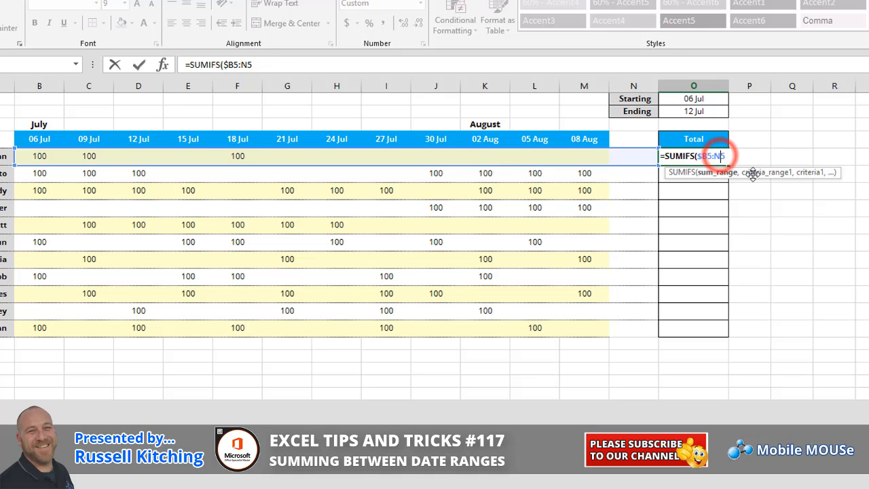
{"action": "key", "text": "F4"}
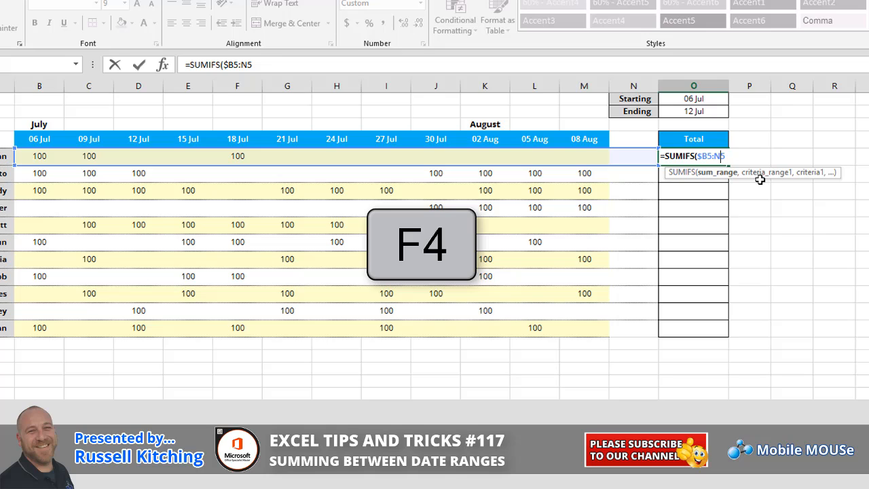
{"action": "key", "text": "F4"}
{"action": "key", "text": "F4"}
{"action": "key", "text": "F4"}
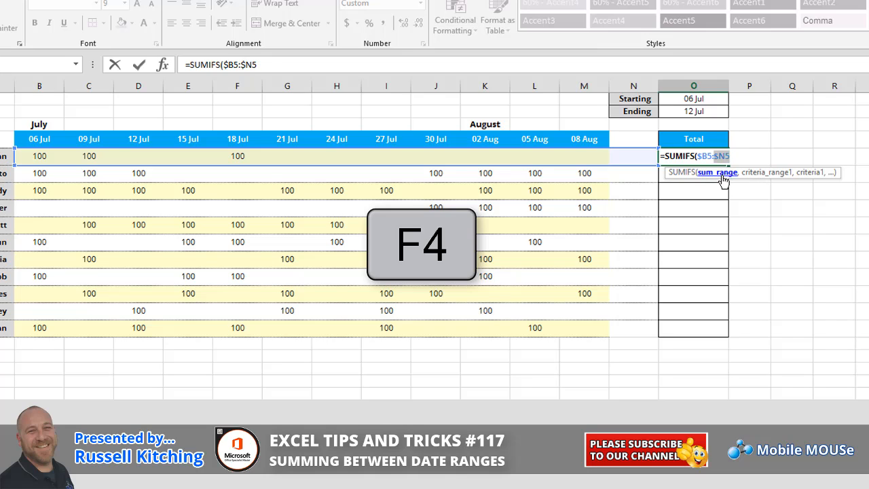
{"action": "left_click", "coordinate": [727, 155]}
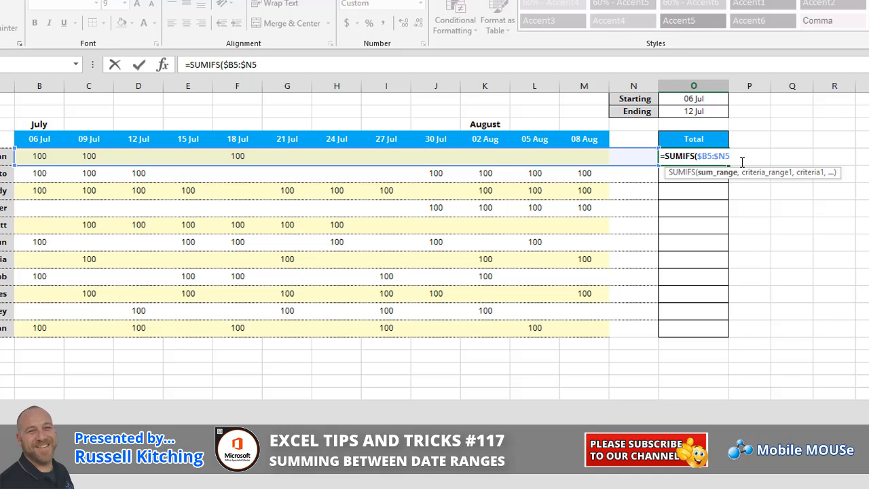
Step: Add the first criteria pair to the SUMIFS formula: the Headings range with the criterion >=Start
{"action": "type", "text": ","}
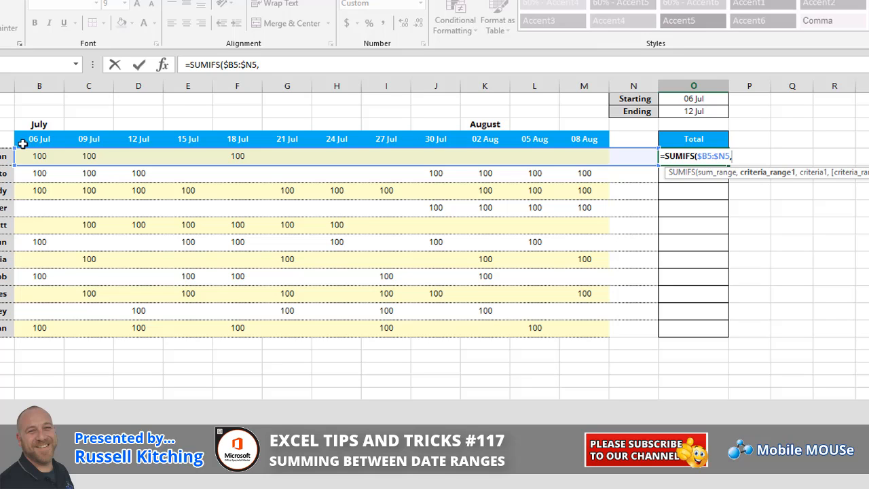
{"action": "left_click_drag", "start_coordinate": [22, 143], "coordinate": [625, 144]}
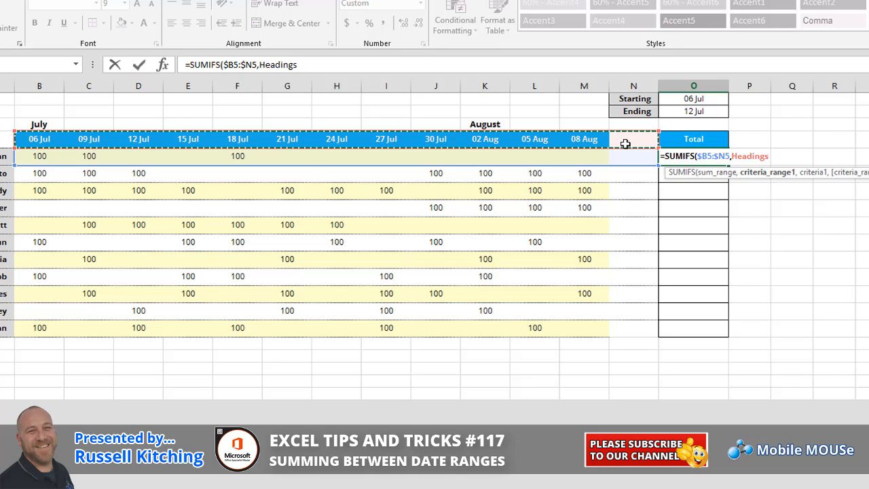
{"action": "type", "text": ",>="}
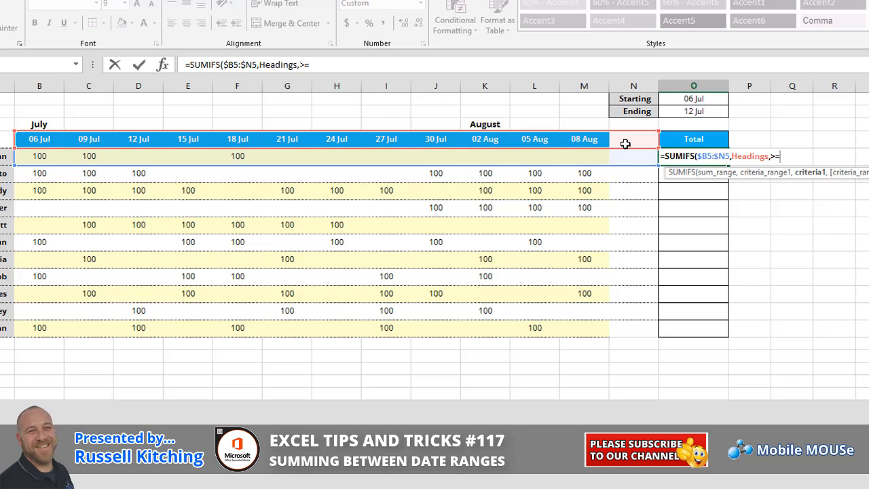
{"action": "left_click", "coordinate": [689, 98]}
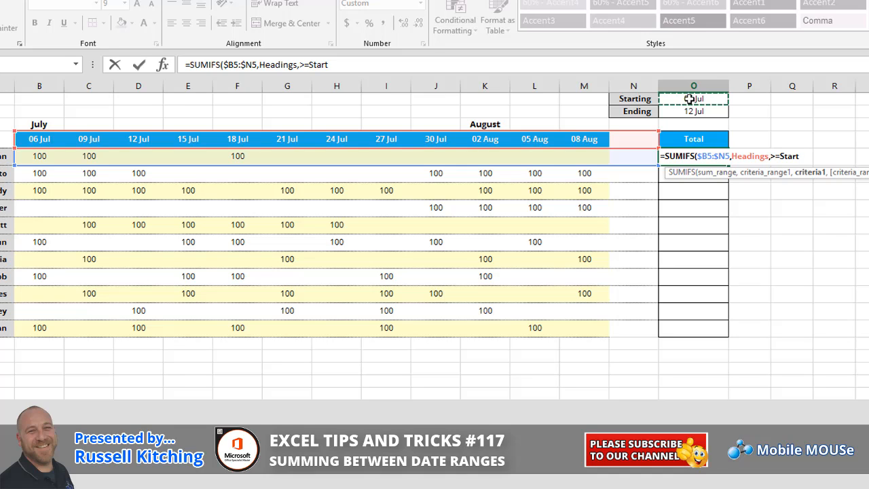
Step: Add Headings with <=End as the second criteria pair, close the formula and try to enter it
{"action": "type", "text": ","}
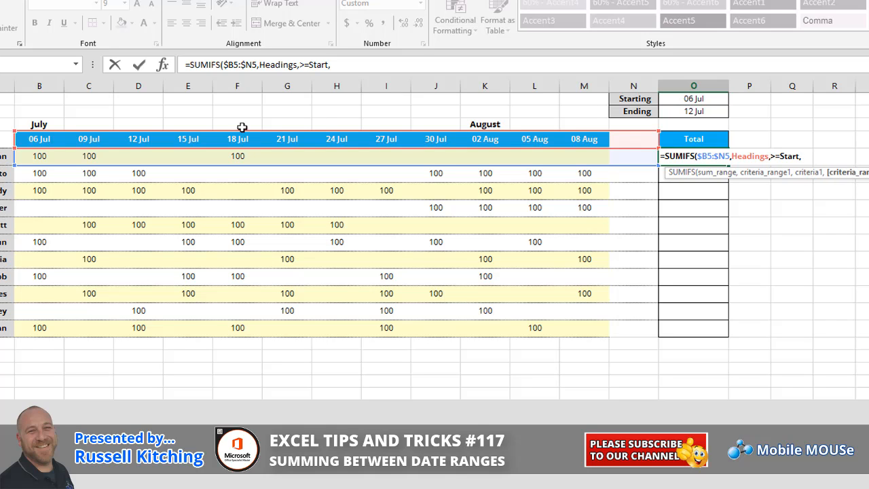
{"action": "left_click_drag", "start_coordinate": [32, 139], "coordinate": [627, 145]}
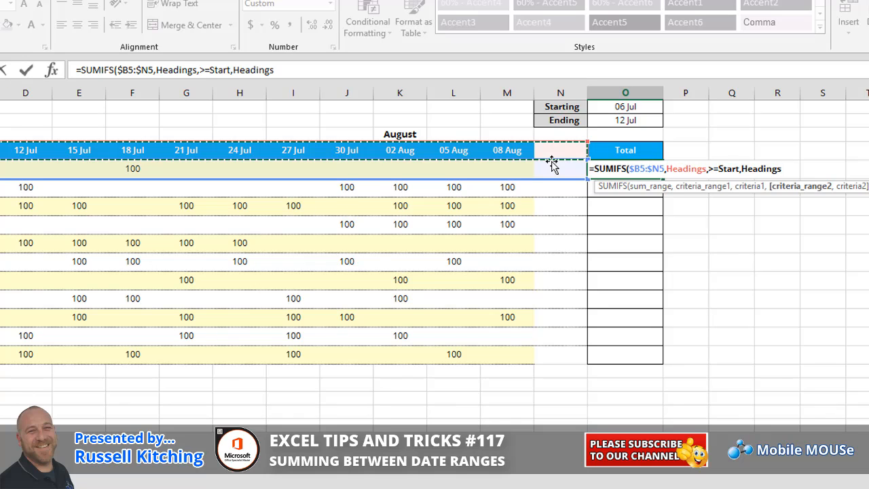
{"action": "type", "text": ","}
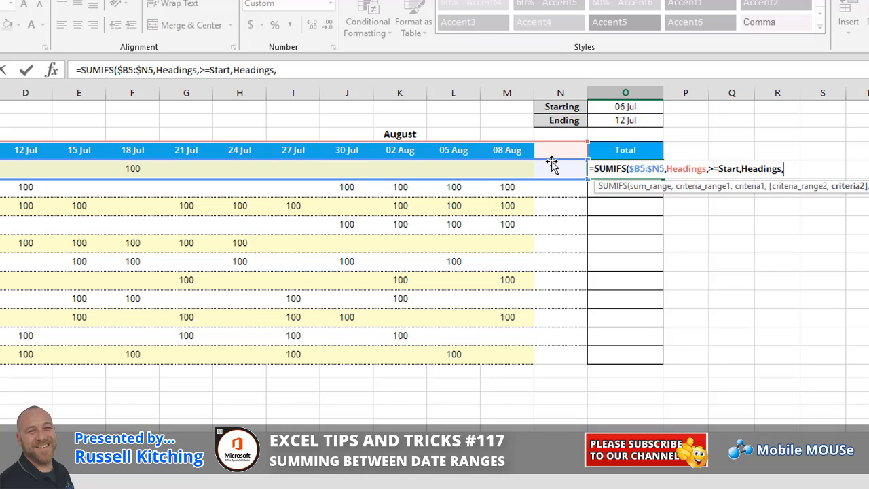
{"action": "type", "text": "<="}
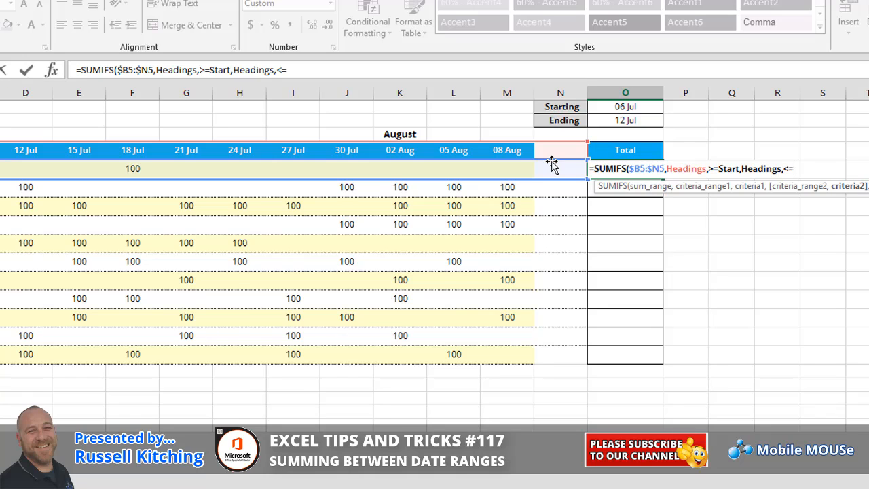
{"action": "left_click", "coordinate": [615, 122]}
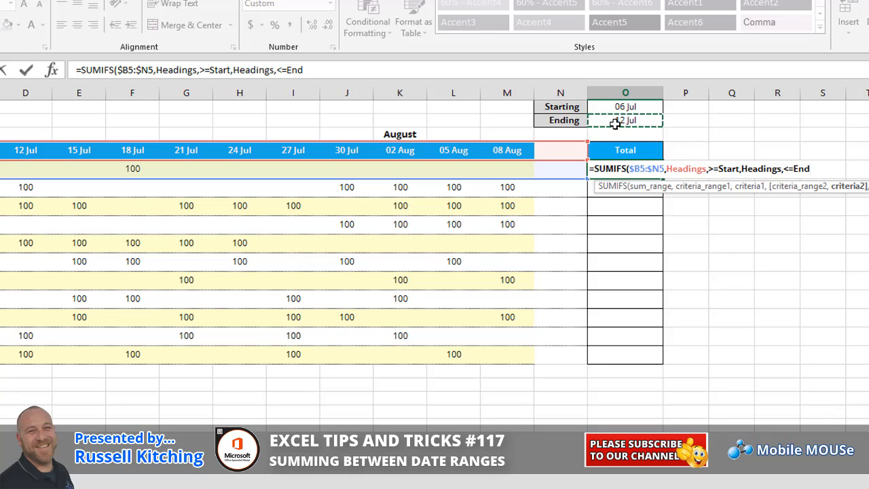
{"action": "type", "text": ")"}
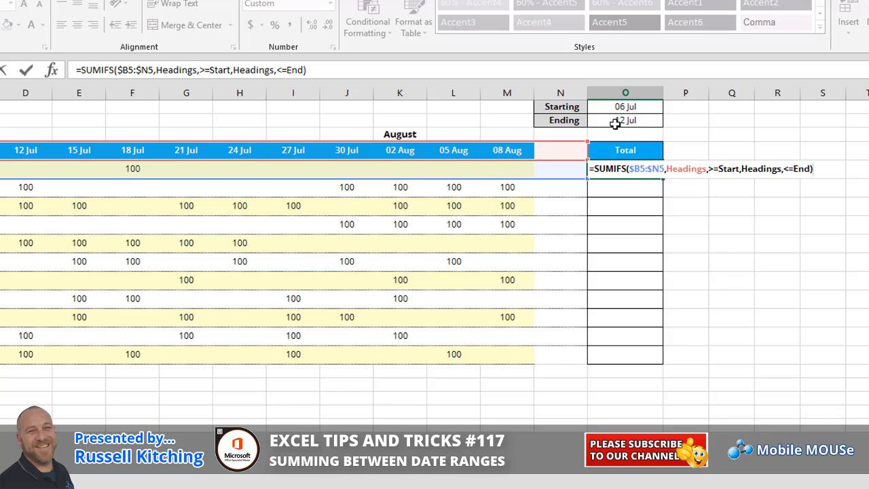
{"action": "key", "text": "Return"}
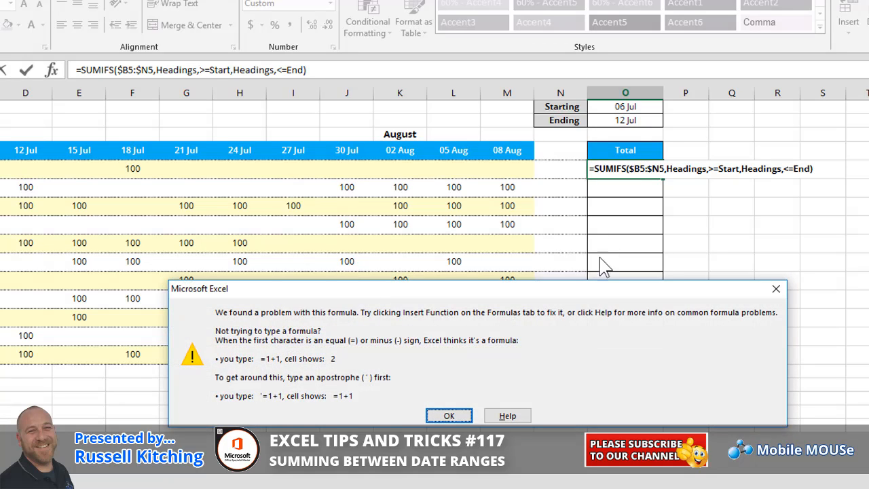
{"action": "left_click", "coordinate": [450, 415]}
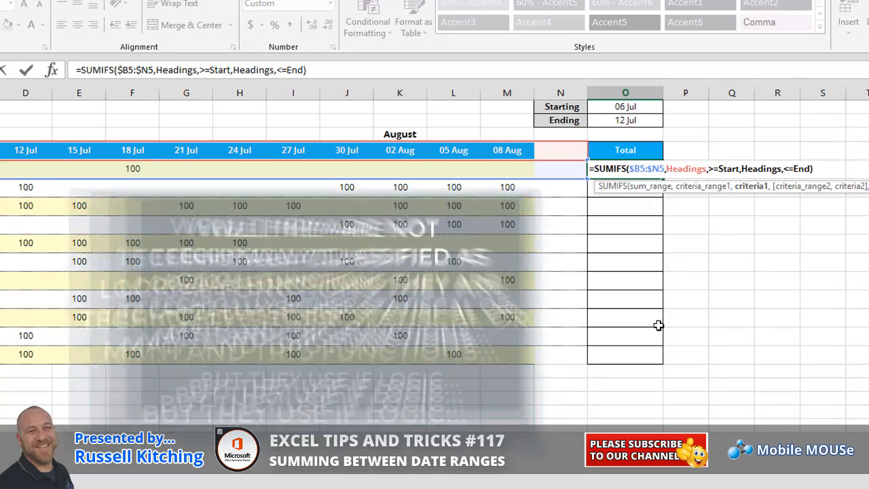
Step: Correct the first criterion in the O5 formula to ">="&Start
{"action": "type", "text": "\""}
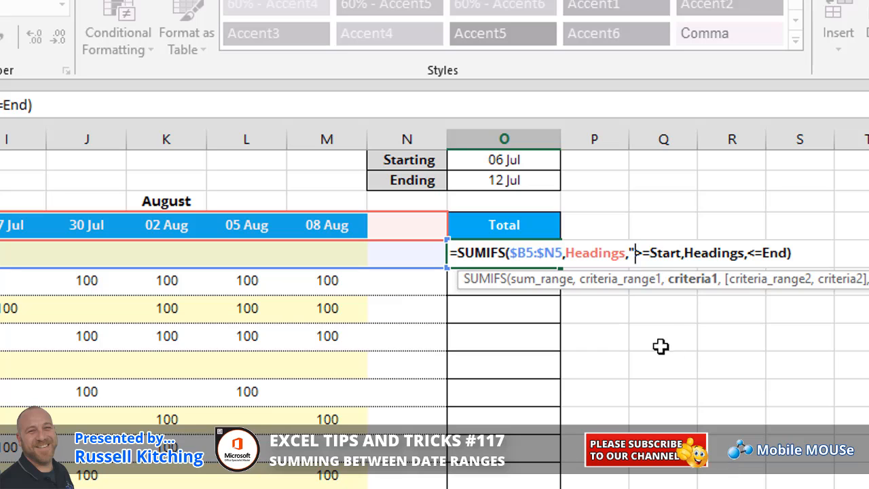
{"action": "left_click", "coordinate": [651, 253]}
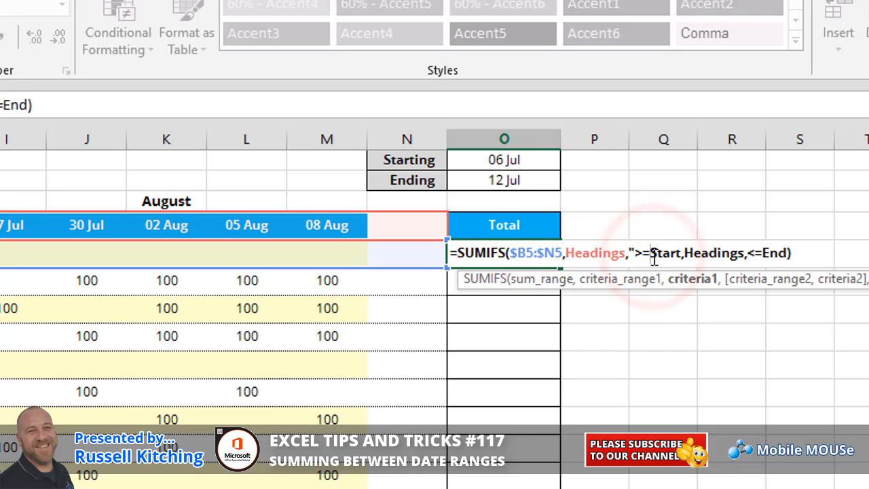
{"action": "type", "text": "\""}
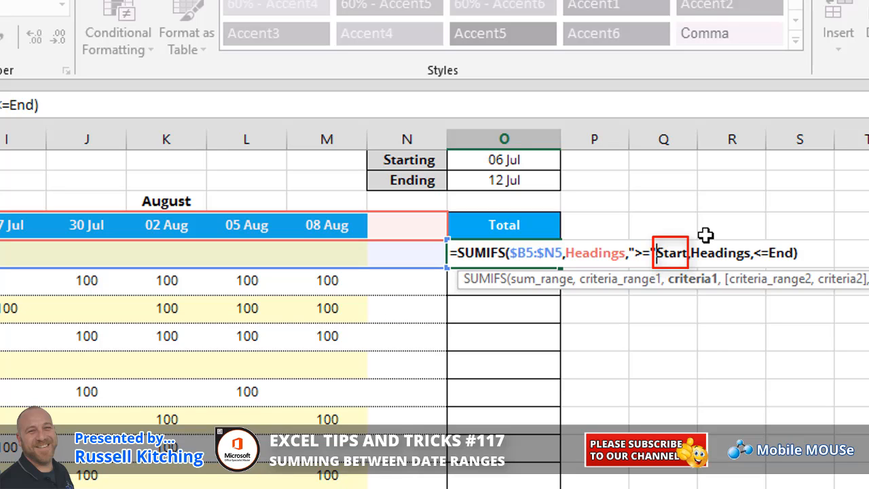
{"action": "type", "text": "&"}
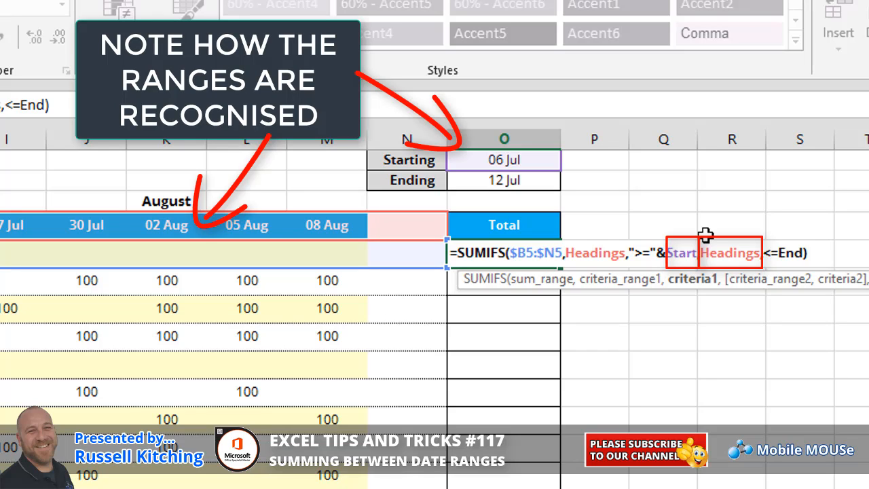
Step: Correct the second criterion in the O5 formula to "<="&End and enter the formula
{"action": "left_click", "coordinate": [769, 252]}
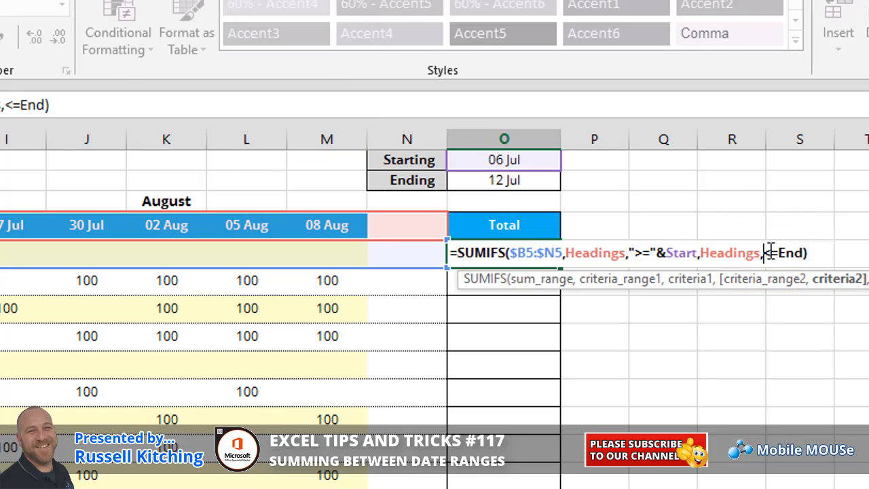
{"action": "type", "text": "\""}
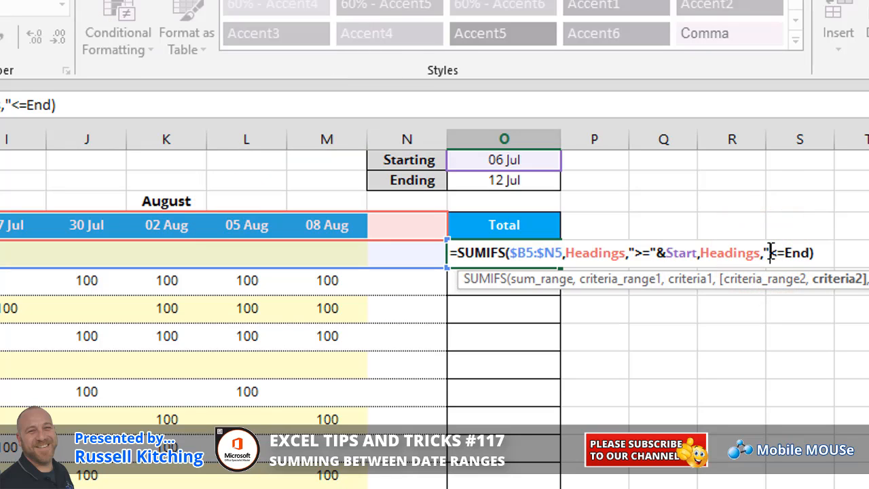
{"action": "left_click", "coordinate": [785, 254]}
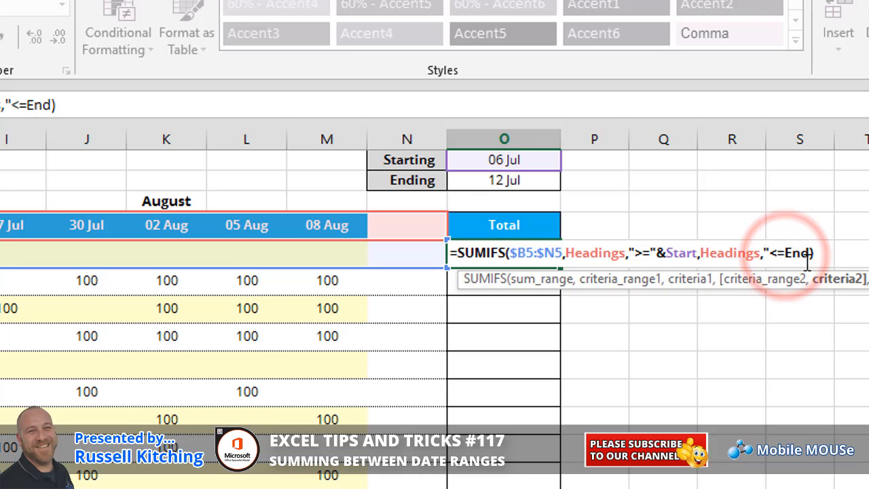
{"action": "type", "text": "\""}
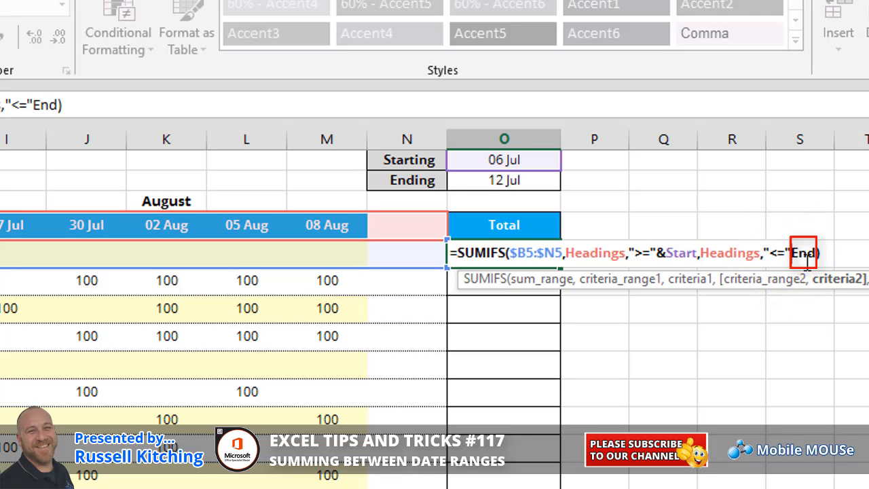
{"action": "type", "text": "&"}
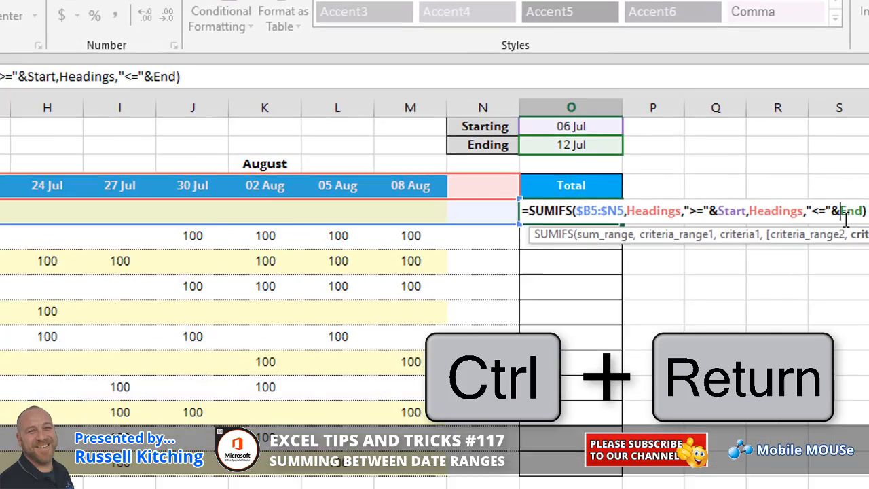
{"action": "key", "text": "ctrl+Return"}
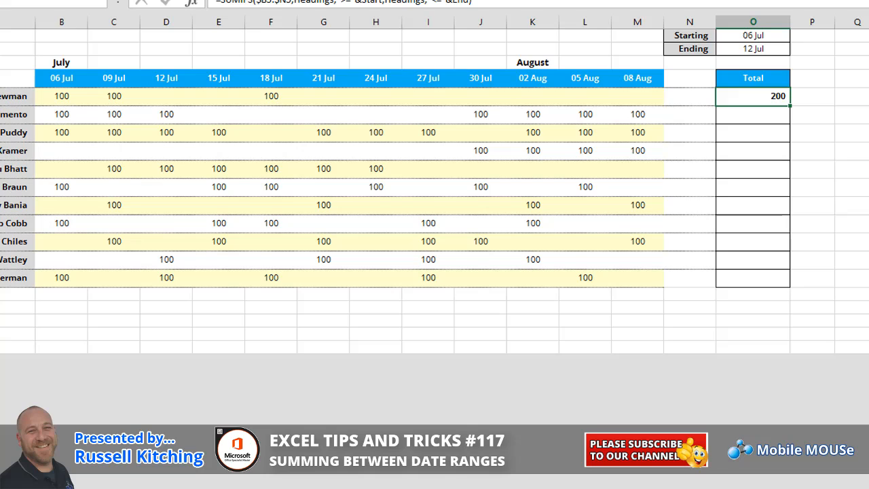
Step: Set the ending date to 18 Jul and compare the first row's total with its amounts in the date range
{"action": "left_click_drag", "start_coordinate": [62, 98], "coordinate": [154, 93]}
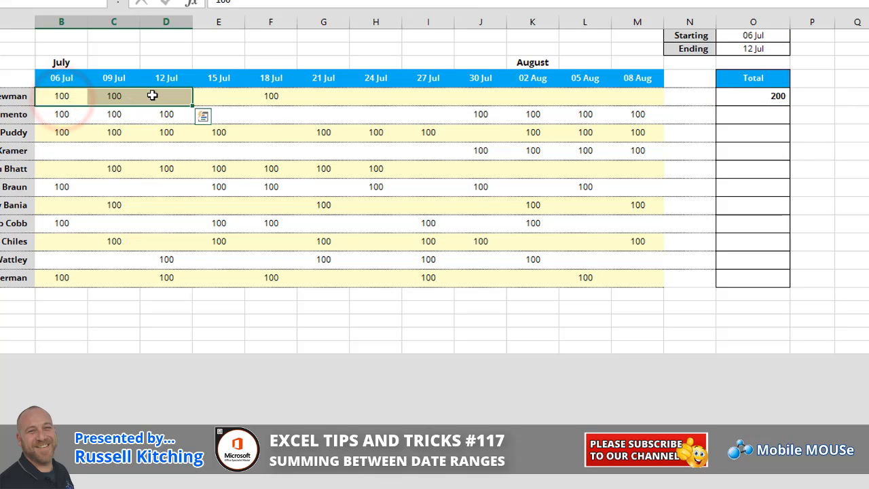
{"action": "left_click", "coordinate": [753, 96]}
{"action": "left_click", "coordinate": [767, 49]}
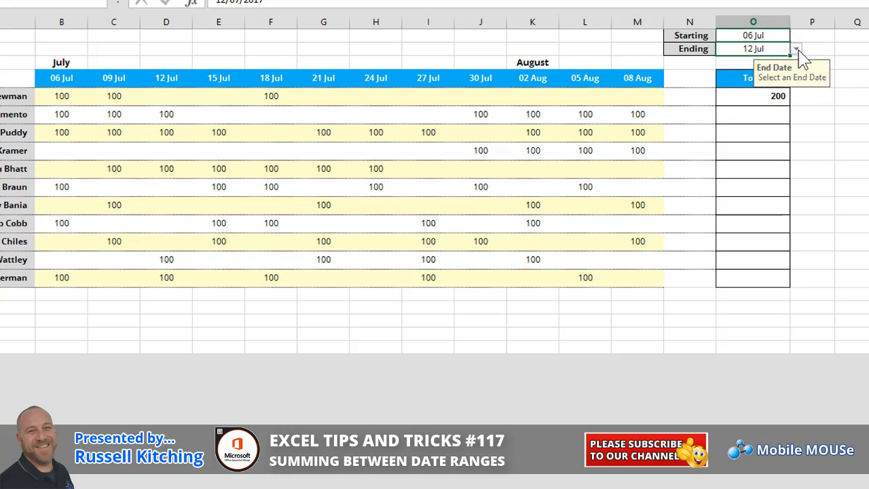
{"action": "left_click", "coordinate": [796, 49]}
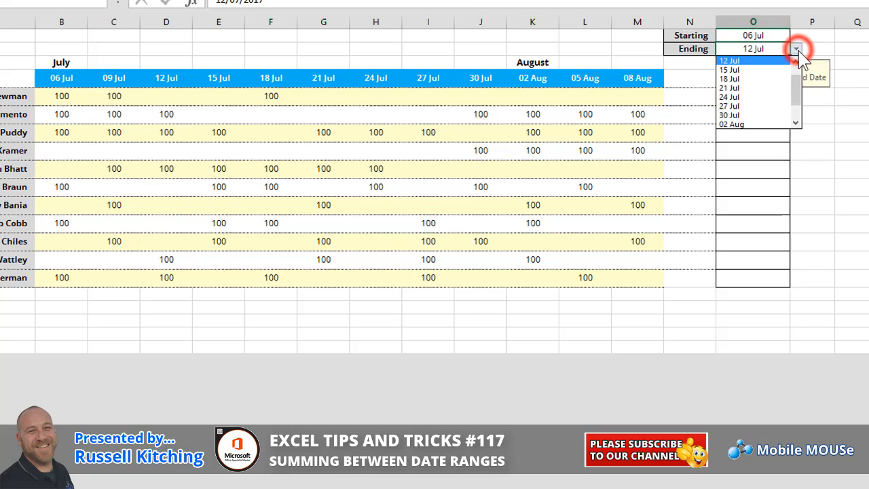
{"action": "left_click", "coordinate": [760, 79]}
{"action": "left_click", "coordinate": [753, 97]}
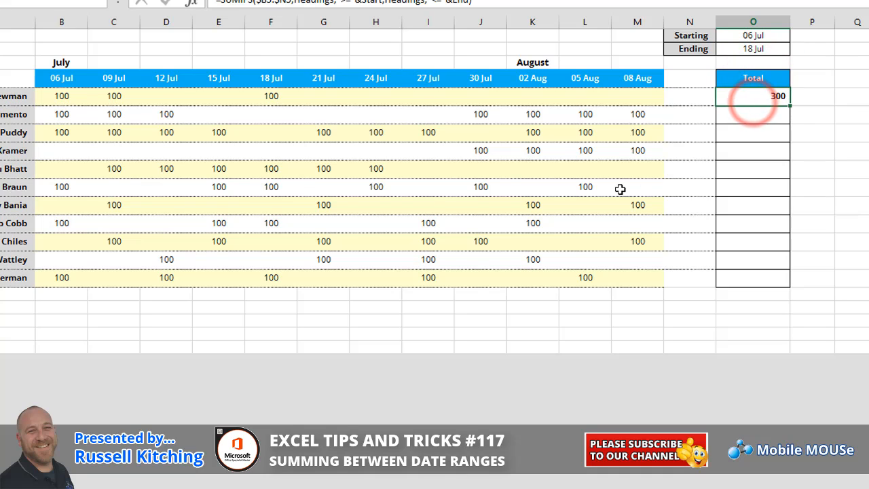
{"action": "left_click_drag", "start_coordinate": [68, 97], "coordinate": [261, 97]}
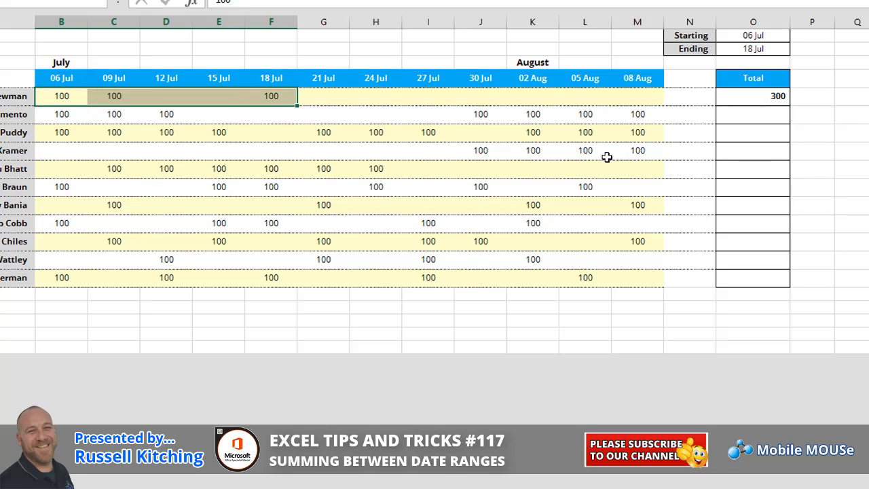
Step: Set the starting date to 09 Jul and check the first row's amounts from 09 Jul to 18 Jul against its total
{"action": "left_click", "coordinate": [754, 36]}
{"action": "left_click", "coordinate": [795, 36]}
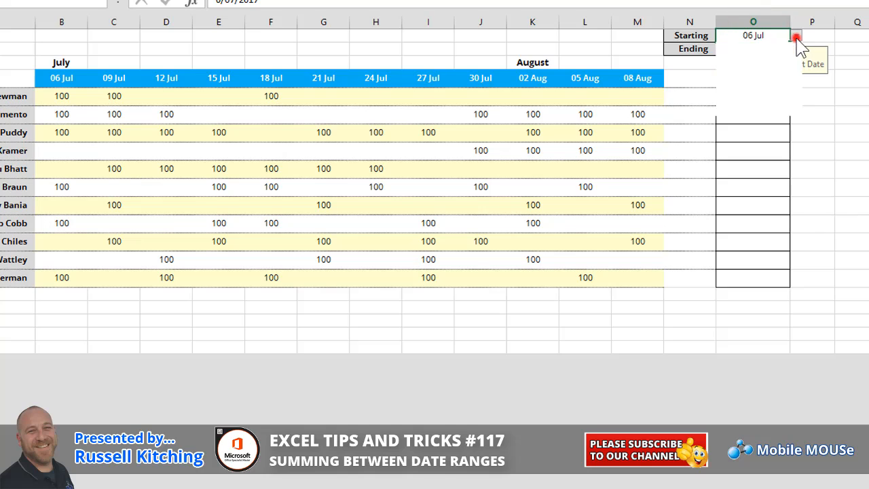
{"action": "left_click", "coordinate": [772, 57]}
{"action": "left_click", "coordinate": [770, 96]}
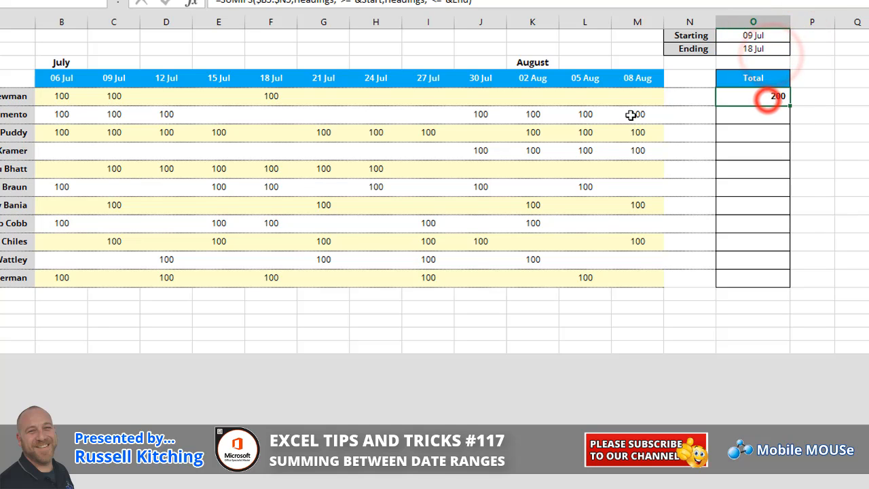
{"action": "left_click_drag", "start_coordinate": [115, 97], "coordinate": [258, 95]}
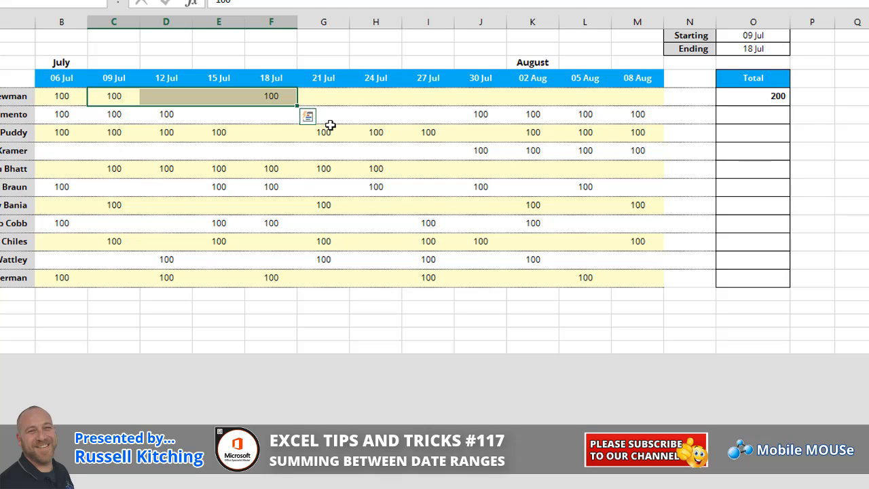
Step: Fill the O5 formula down the Total column to the last row of the table
{"action": "left_click", "coordinate": [764, 99]}
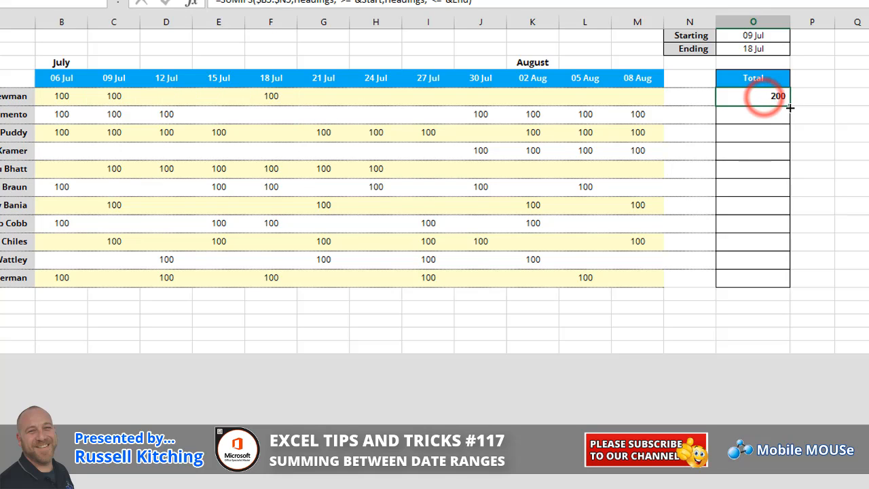
{"action": "left_click_drag", "start_coordinate": [789, 107], "coordinate": [788, 287]}
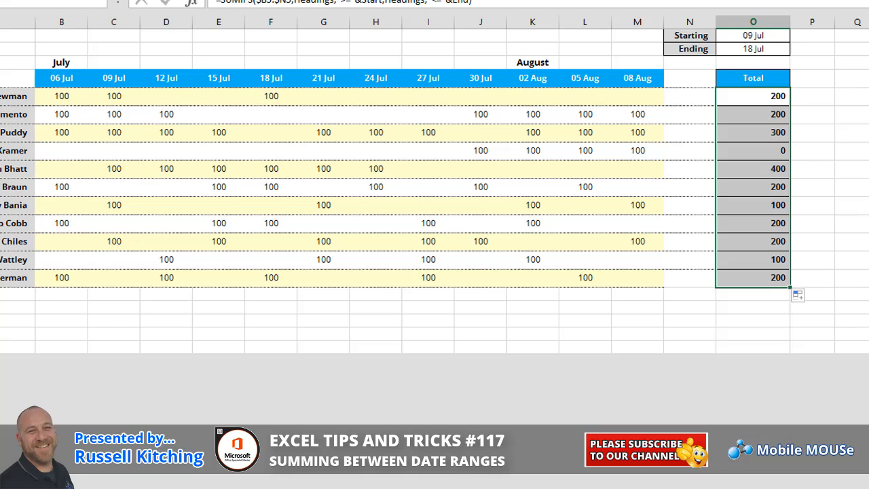
Step: Set the starting date to 06 Jul and the ending date to 08 Aug
{"action": "left_click", "coordinate": [773, 36]}
{"action": "left_click", "coordinate": [796, 35]}
{"action": "left_click", "coordinate": [796, 48]}
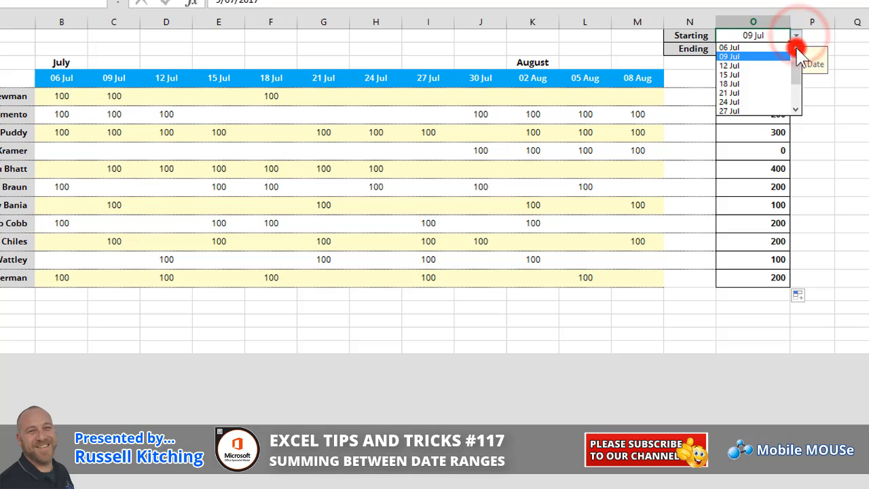
{"action": "left_click", "coordinate": [787, 48]}
{"action": "left_click", "coordinate": [744, 48]}
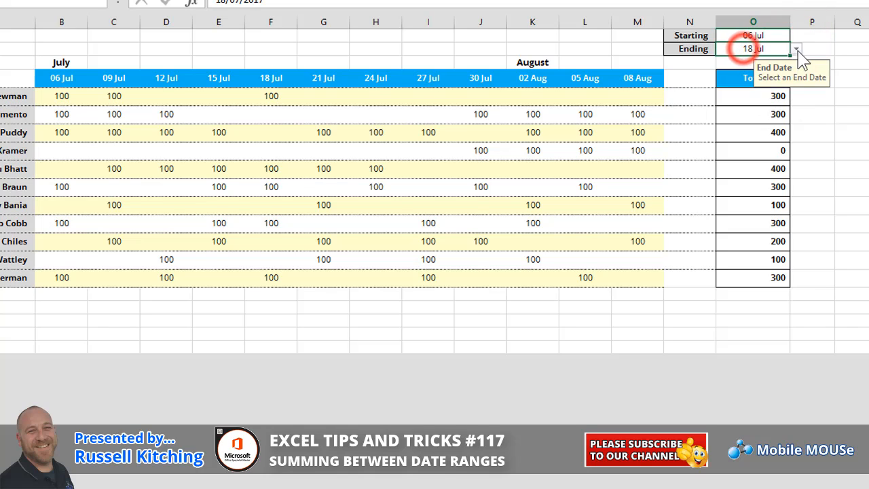
{"action": "left_click", "coordinate": [795, 48]}
{"action": "left_click_drag", "start_coordinate": [796, 95], "coordinate": [801, 116]}
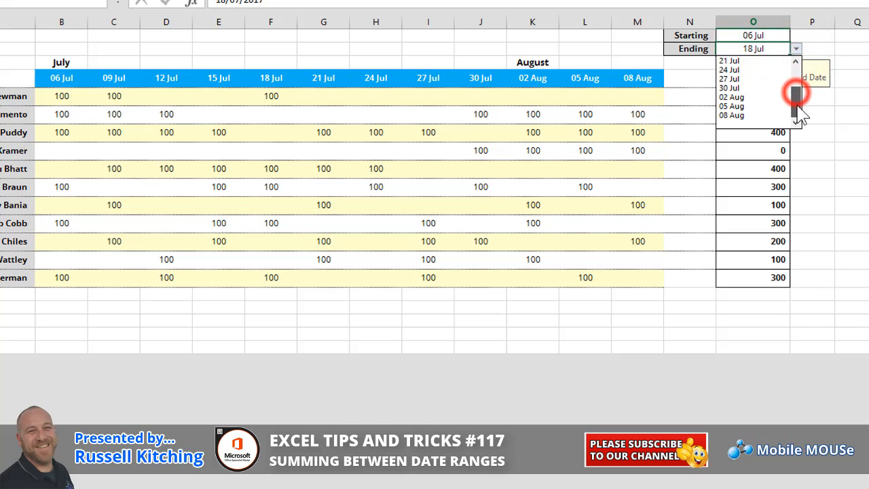
{"action": "left_click", "coordinate": [754, 115]}
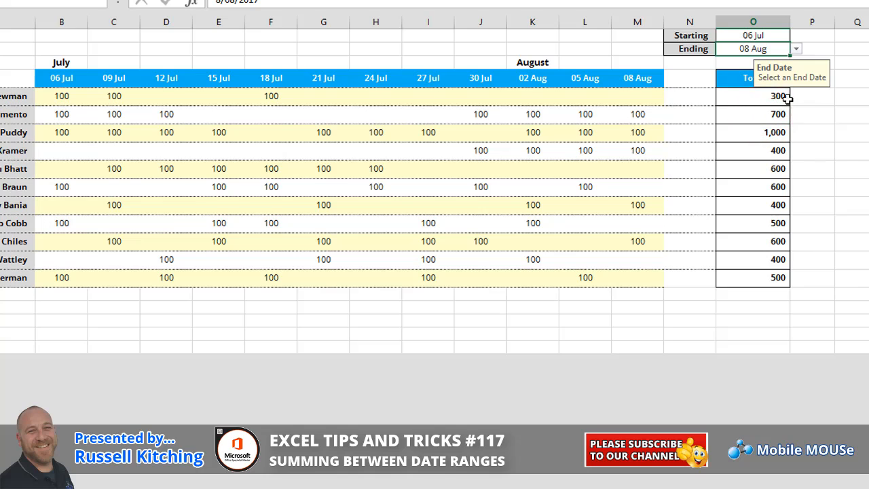
{"action": "left_click", "coordinate": [747, 81]}
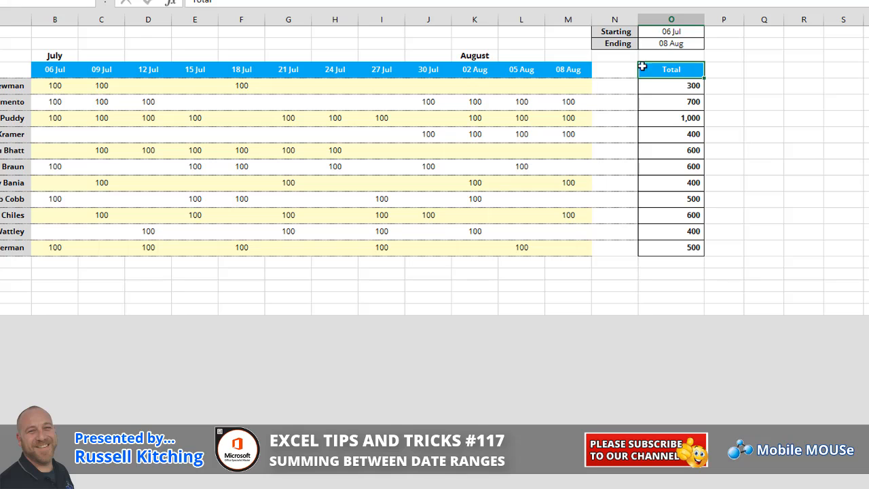
Step: Insert a column before column N and extend the date headings into it to 11 Aug
{"action": "right_click", "coordinate": [614, 19]}
{"action": "left_click", "coordinate": [641, 104]}
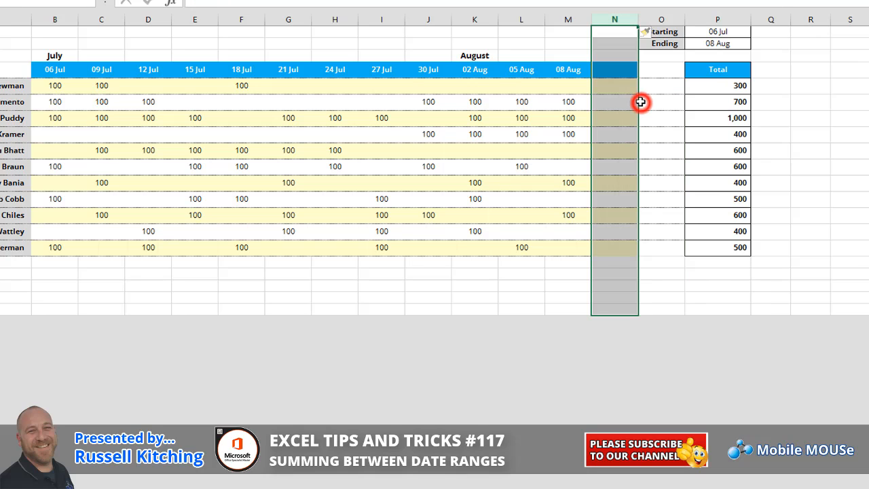
{"action": "left_click", "coordinate": [609, 70]}
{"action": "left_click_drag", "start_coordinate": [523, 70], "coordinate": [627, 79]}
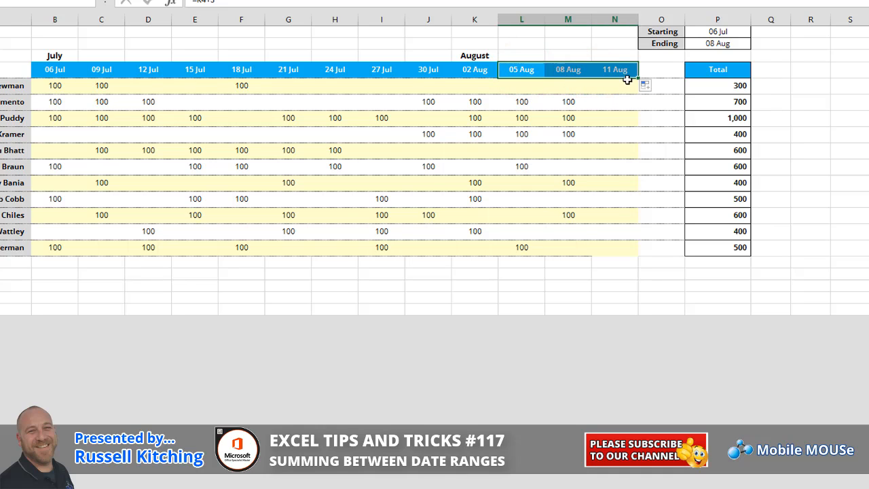
{"action": "left_click", "coordinate": [626, 73]}
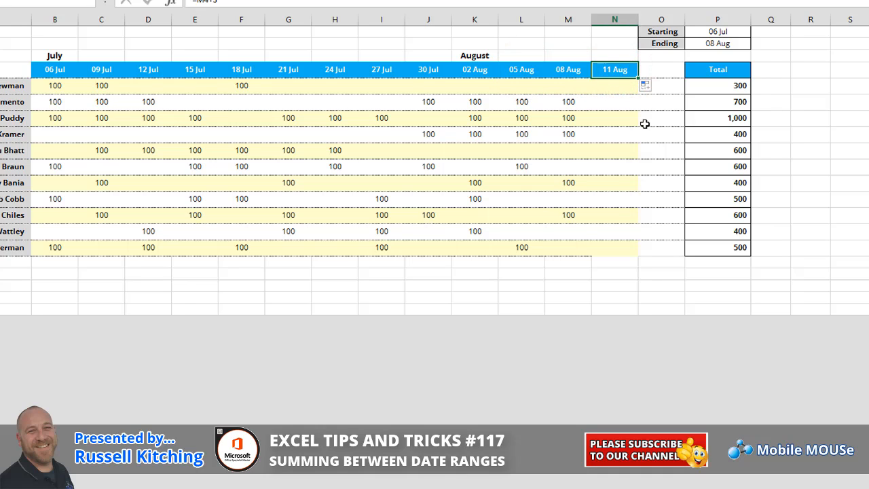
Step: Enter 50 and 5 under 11 Aug in the first two rows of the table
{"action": "left_click", "coordinate": [616, 84]}
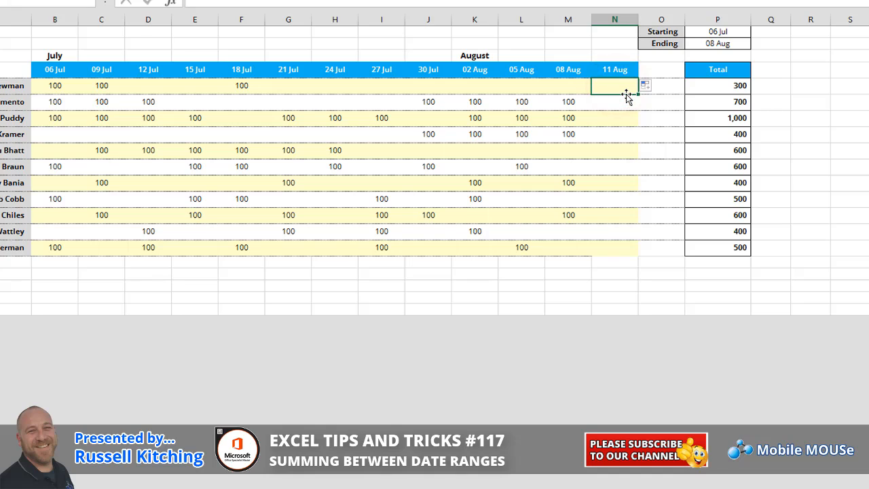
{"action": "type", "text": "50"}
{"action": "key", "text": "Return"}
{"action": "type", "text": "5"}
{"action": "key", "text": "Return"}
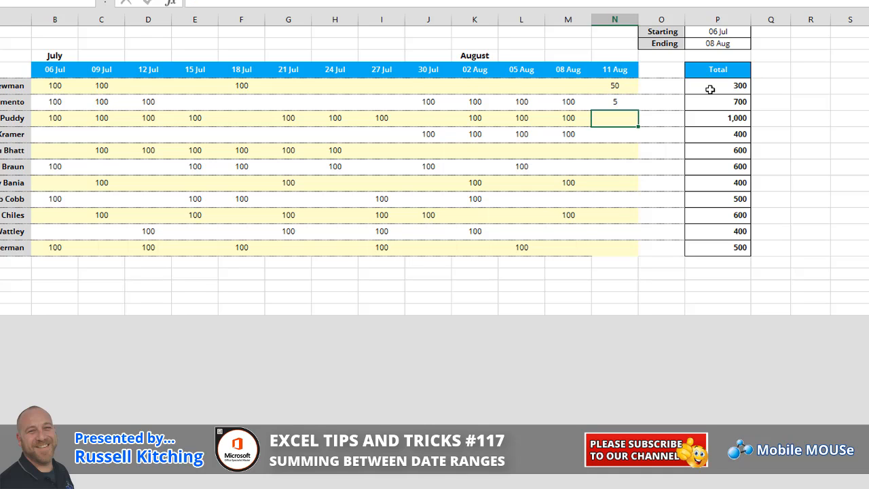
Step: Set the ending date to 11 Aug and select the second row's total to check it
{"action": "left_click", "coordinate": [732, 45]}
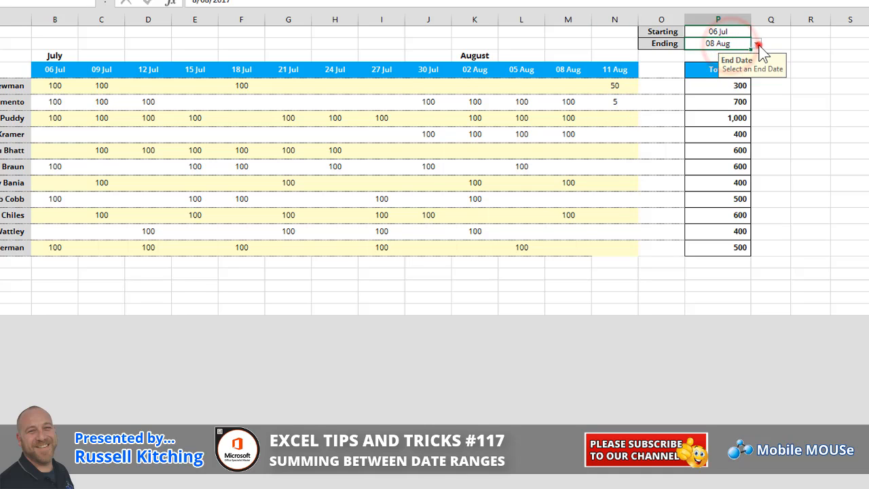
{"action": "left_click", "coordinate": [755, 43]}
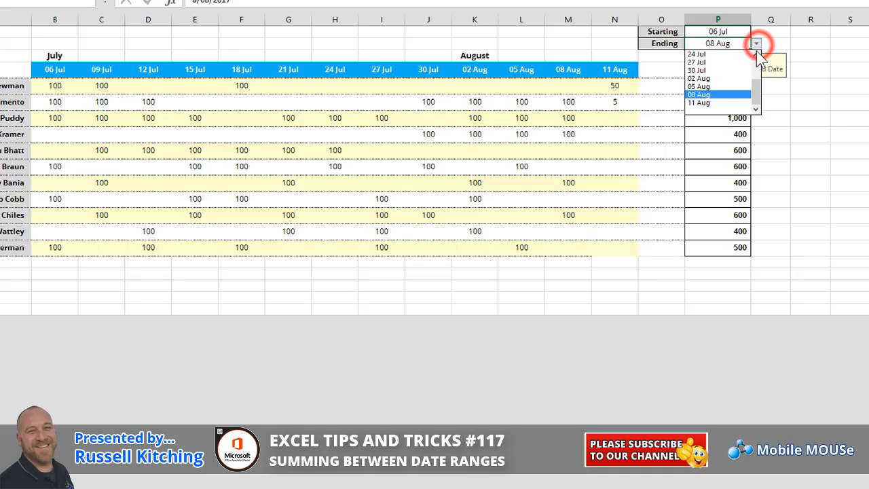
{"action": "left_click", "coordinate": [710, 103]}
{"action": "left_click", "coordinate": [719, 102]}
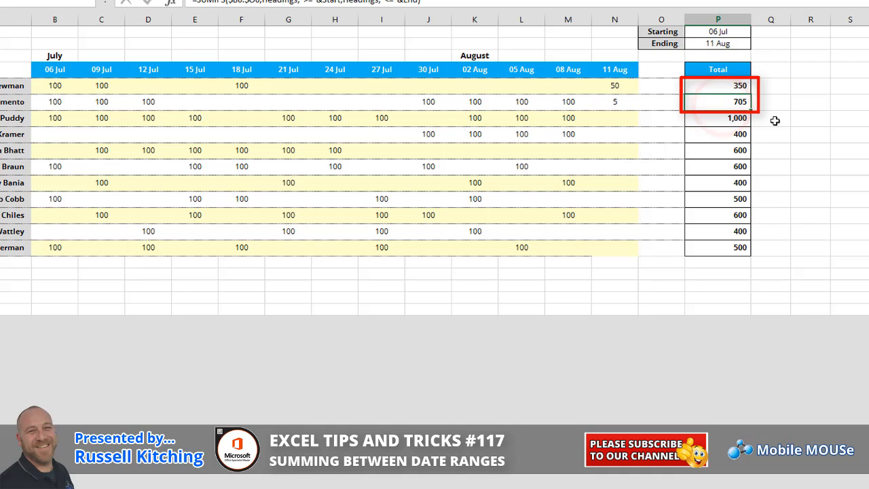